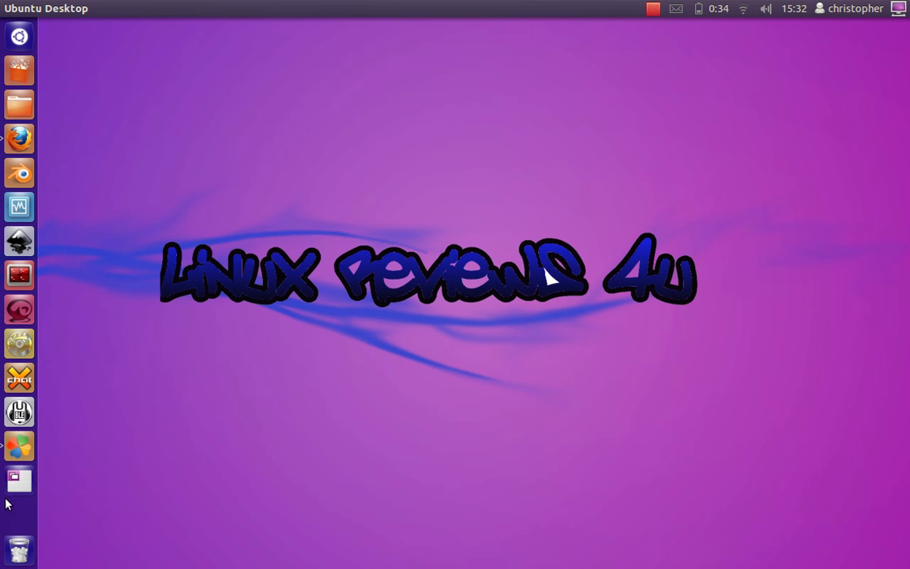
# Step: Switch to the PlayOnLinux fonts workspace, nudge its wizard up, then bring Firefox's Spotify page forward
pyautogui.click(19, 478)
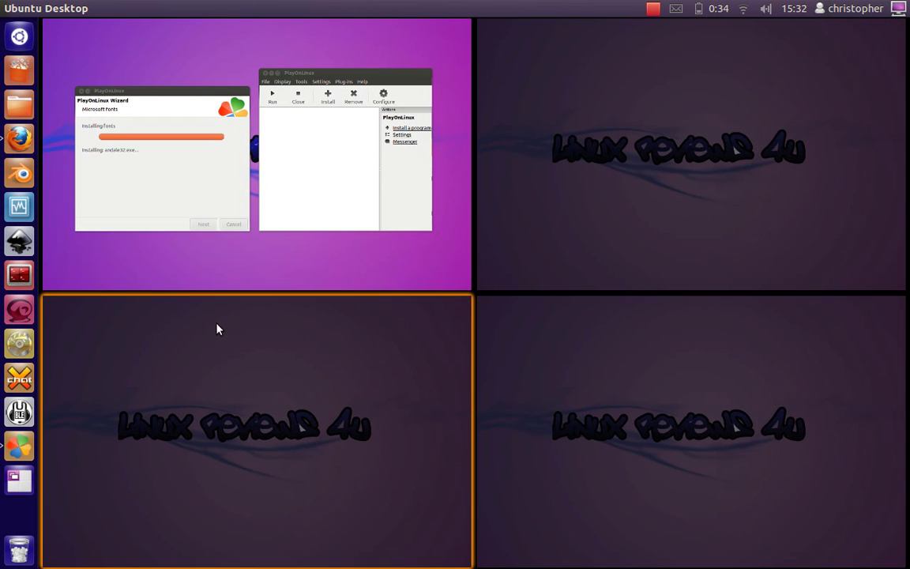
pyautogui.click(206, 268)
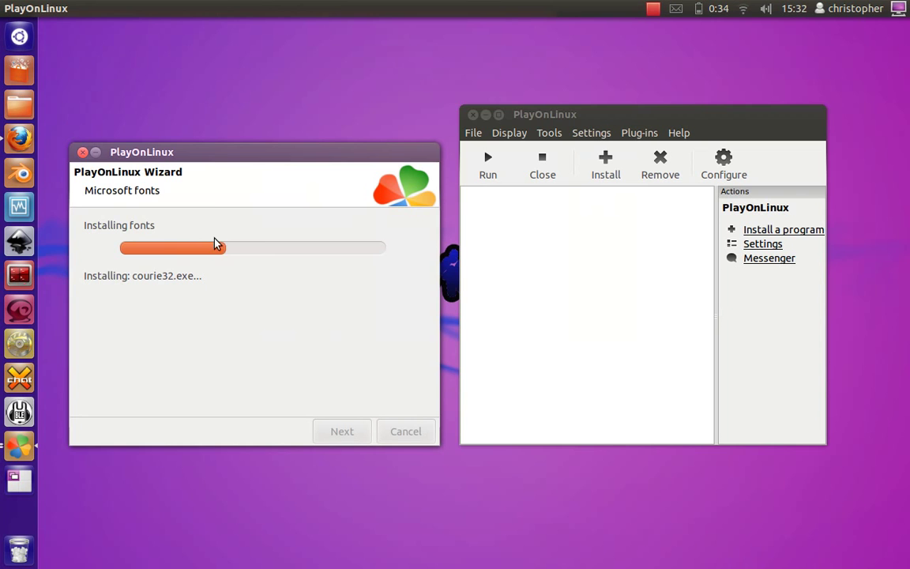
pyautogui.moveTo(184, 150); pyautogui.dragTo(190, 127)
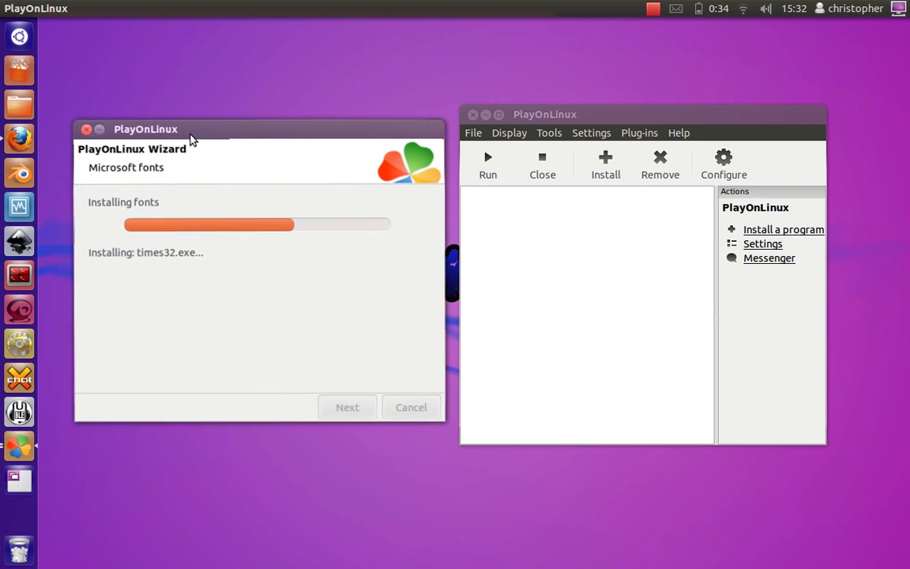
pyautogui.click(13, 139)
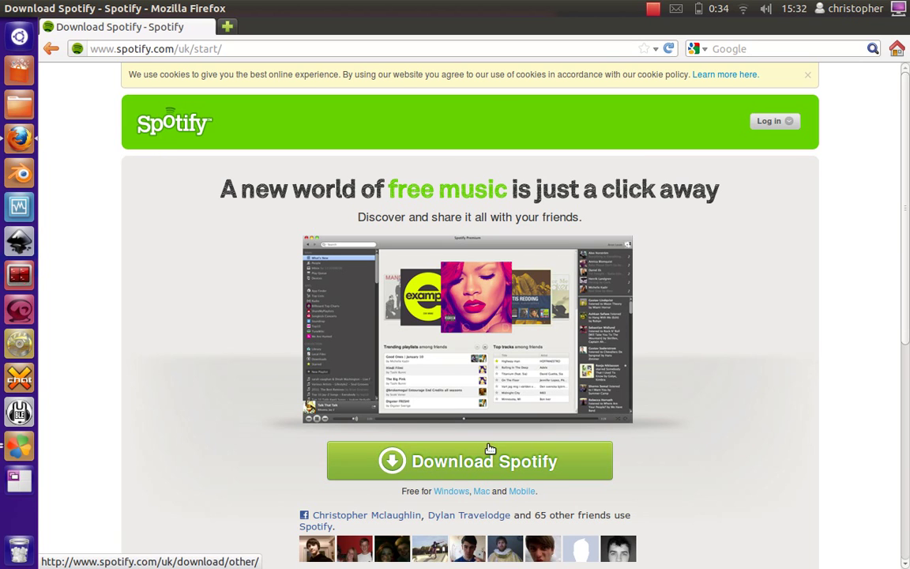
# Step: Save the 18.8 MB Spotify Installer.exe from Spotify's Windows download page and close the downloads list
pyautogui.click(503, 474)
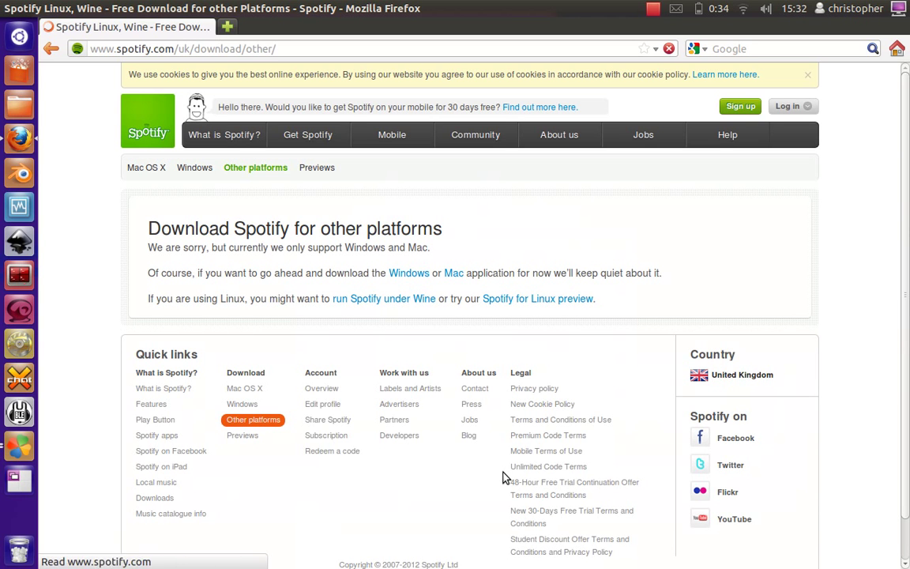
pyautogui.click(407, 273)
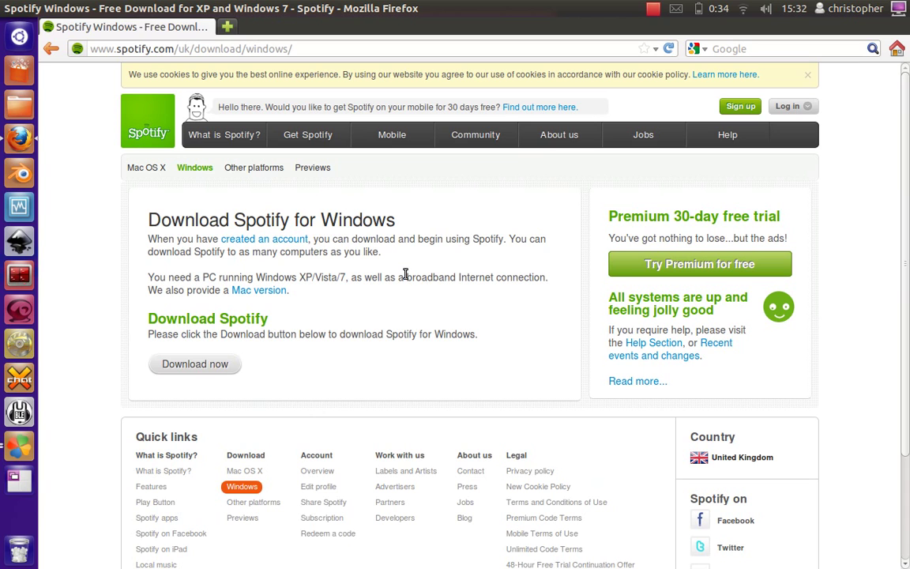
pyautogui.click(219, 373)
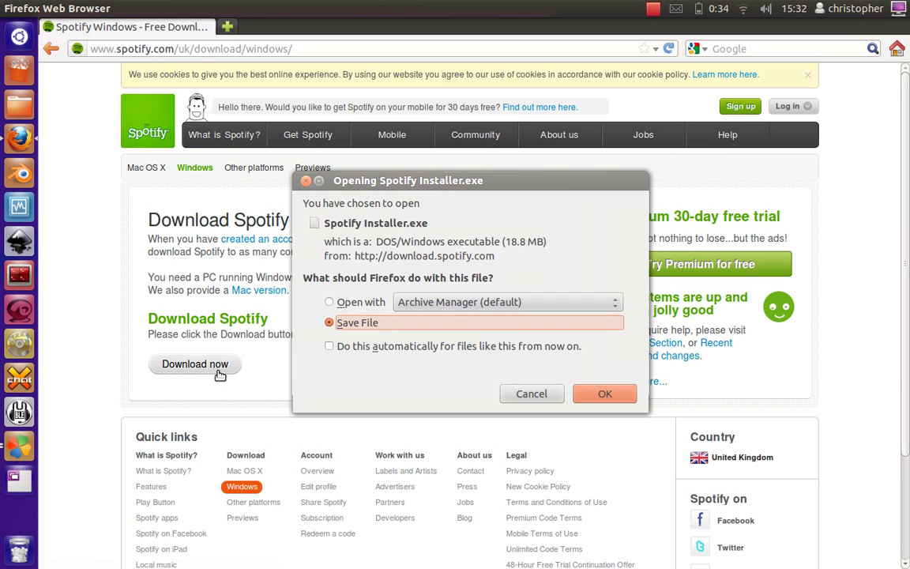
pyautogui.click(605, 394)
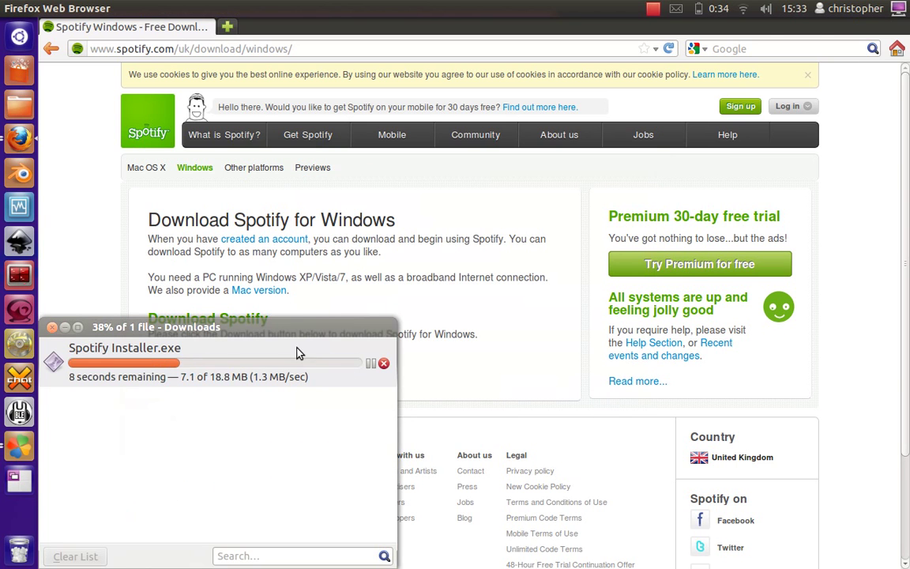
pyautogui.moveTo(303, 348); pyautogui.dragTo(529, 219)
pyautogui.click(272, 219)
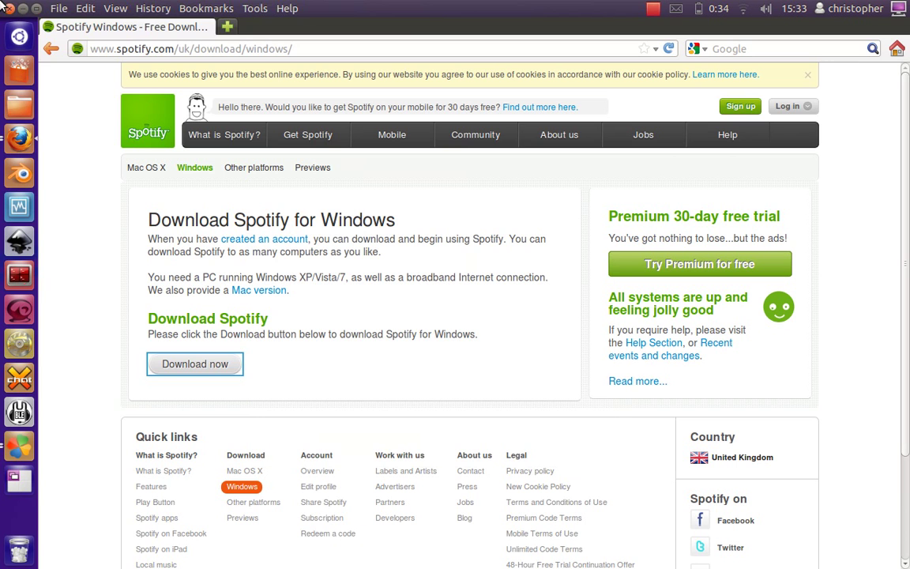
# Step: Minimise Firefox, finish the fonts and first-use wizard, and centre the PlayOnLinux main window
pyautogui.click(19, 8)
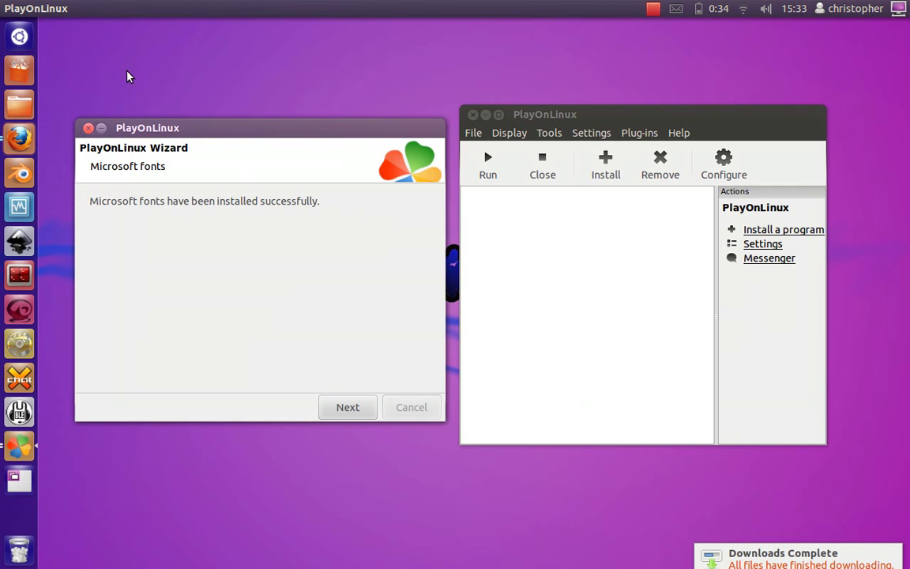
pyautogui.click(347, 406)
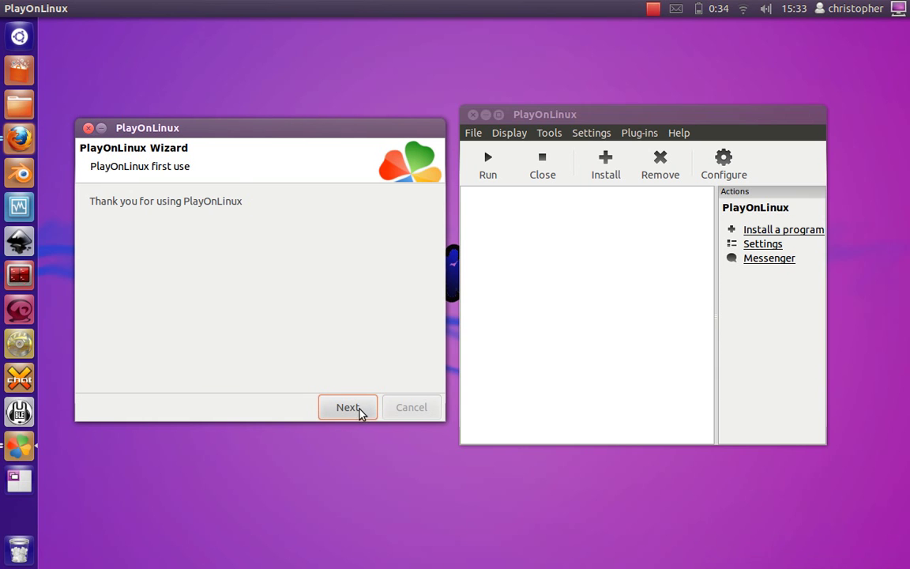
pyautogui.click(347, 406)
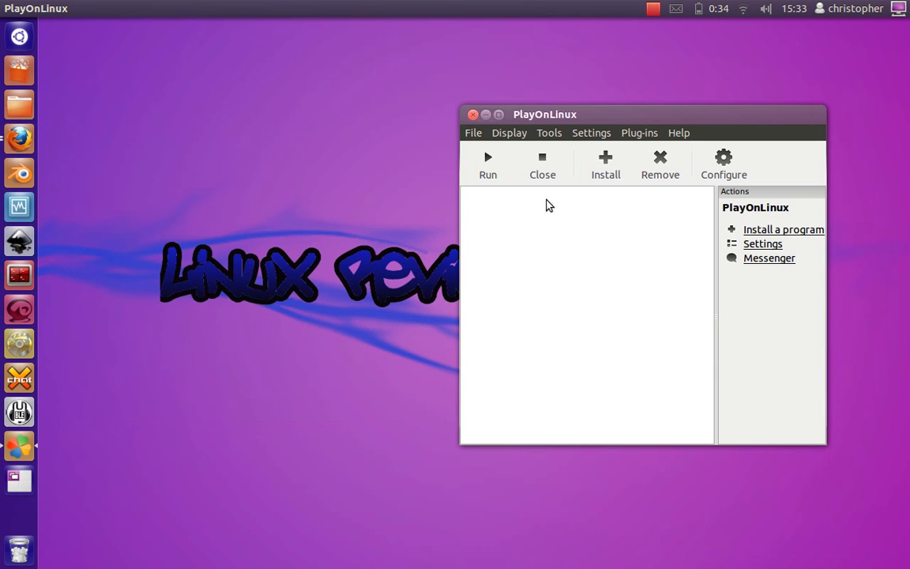
pyautogui.moveTo(527, 118); pyautogui.dragTo(366, 126)
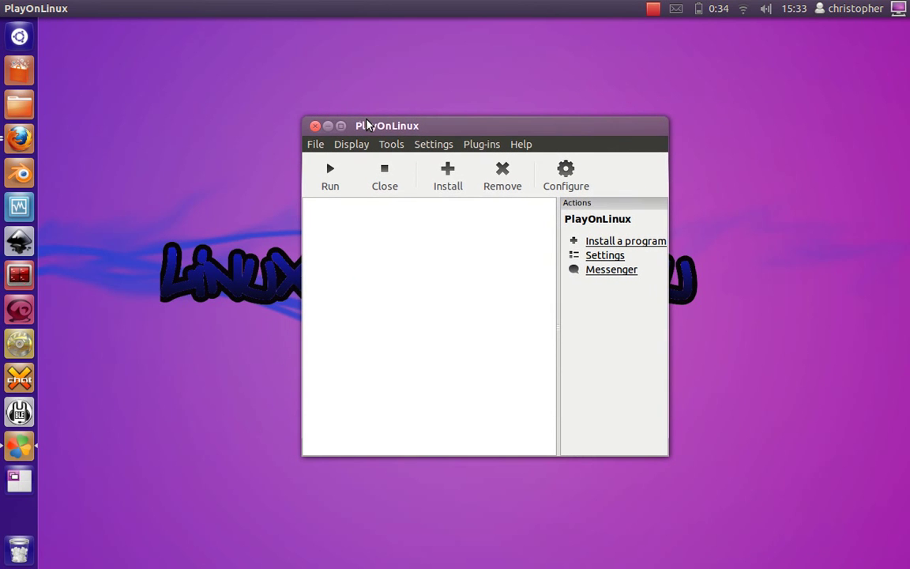
# Step: Search the install catalogue for 'spot', select Spotify, start its install, and acknowledge the notice
pyautogui.click(464, 176)
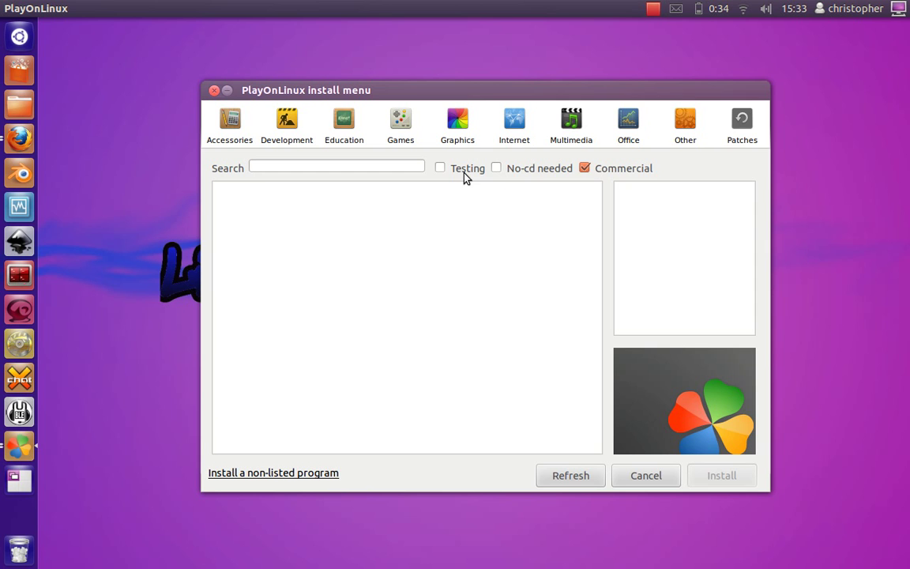
pyautogui.click(410, 165)
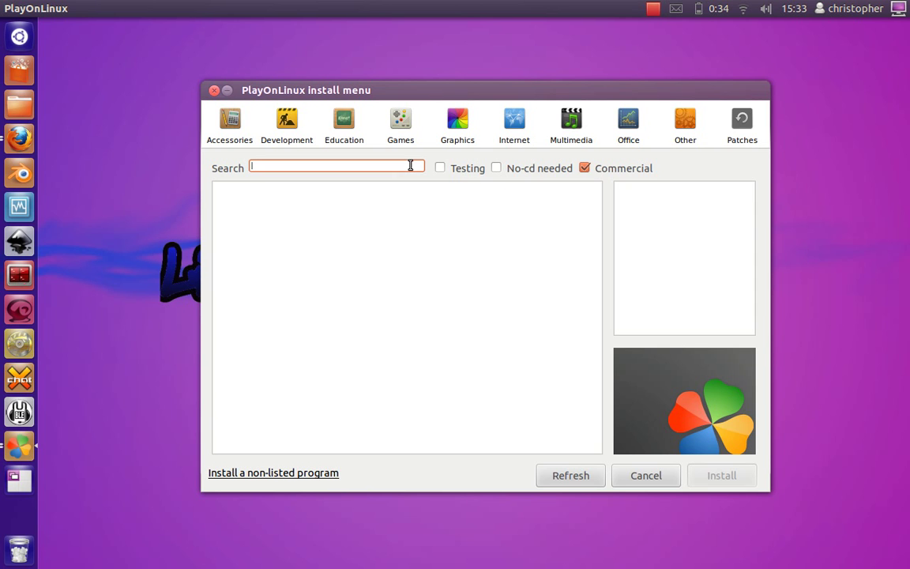
pyautogui.write('spoti')
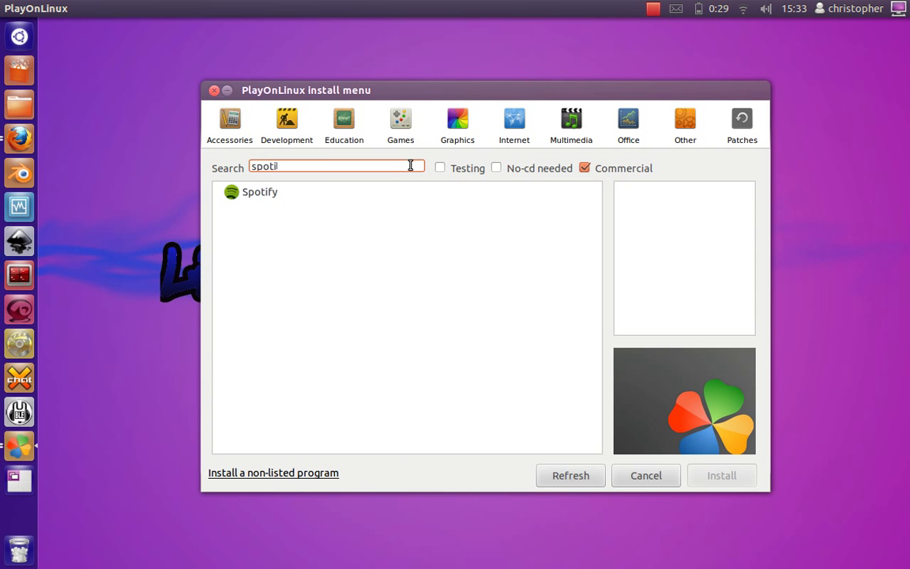
pyautogui.click(259, 197)
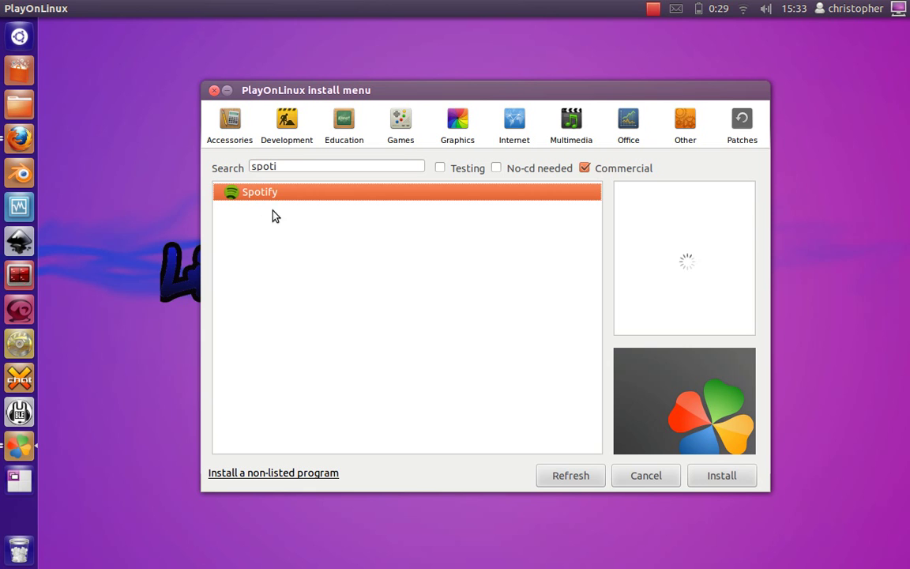
pyautogui.click(723, 475)
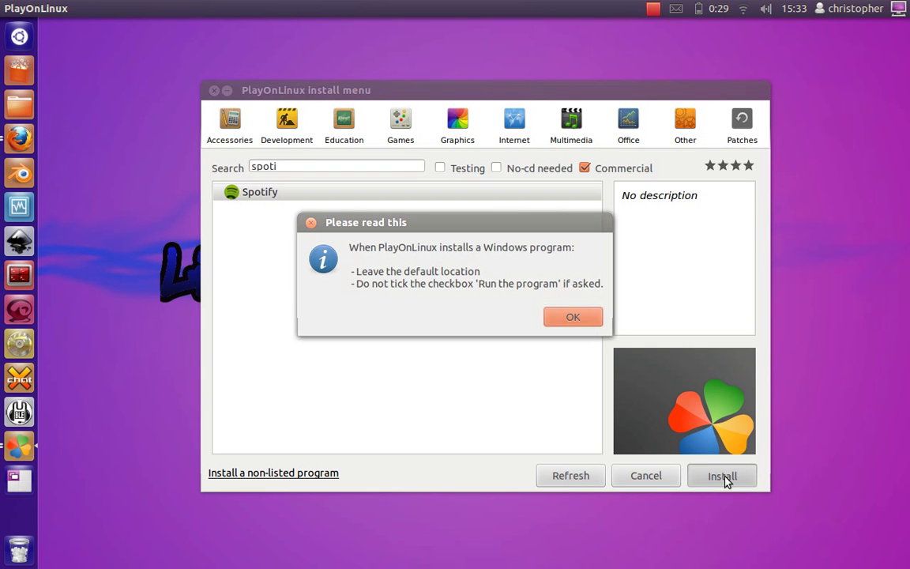
pyautogui.click(577, 317)
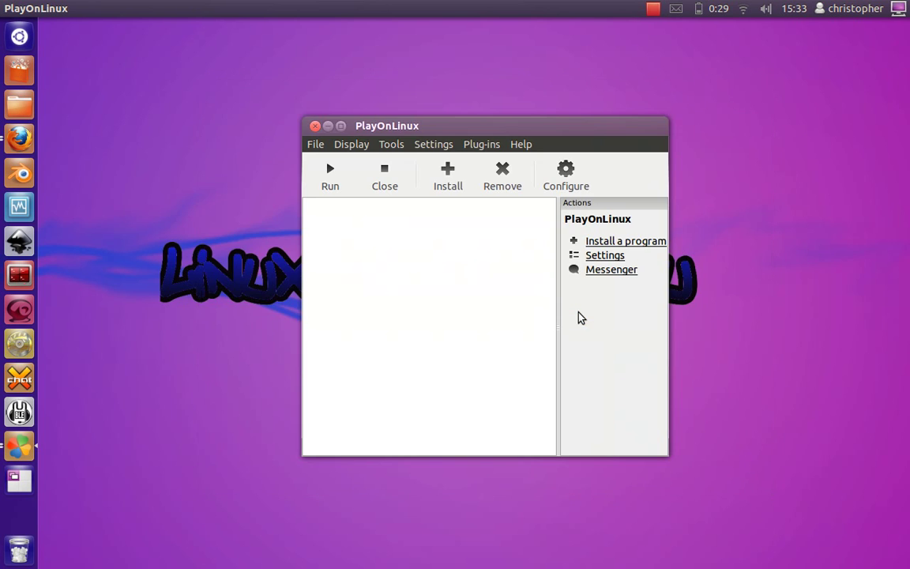
# Step: Hide the main PlayOnLinux window and move past the Spotify wizard's welcome page
pyautogui.moveTo(397, 135); pyautogui.dragTo(429, 124)
pyautogui.click(357, 128)
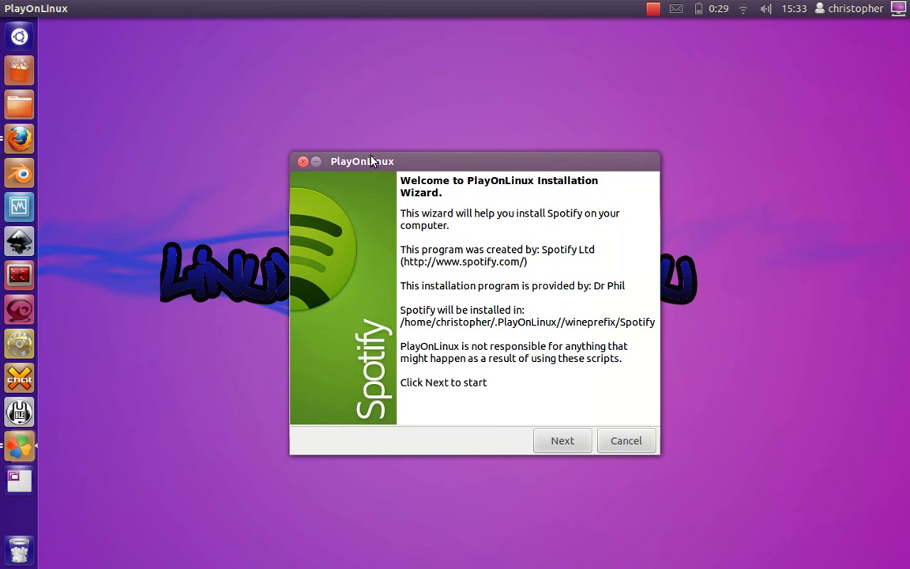
pyautogui.moveTo(365, 156); pyautogui.dragTo(347, 102)
pyautogui.click(526, 384)
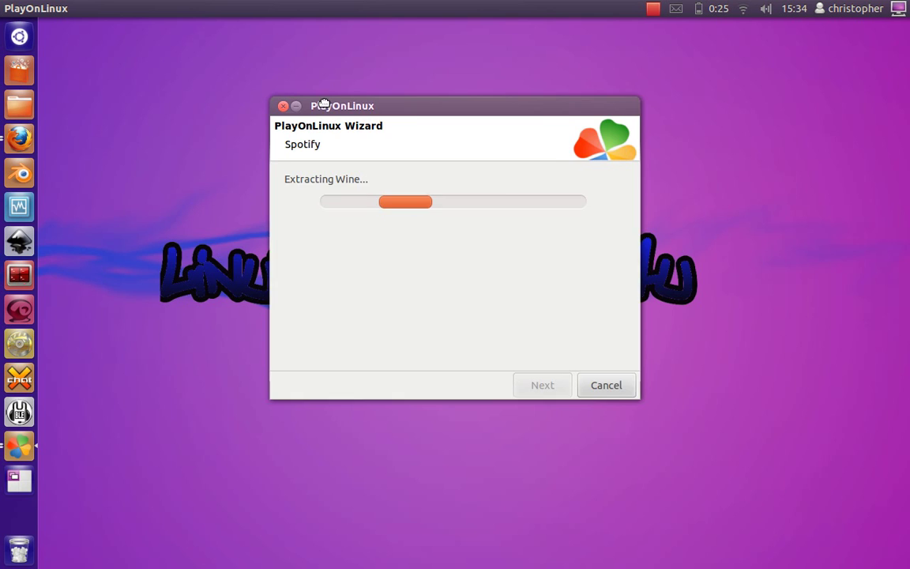
# Step: Move the wizard and download progress windows aside while wine_gecko downloads
pyautogui.moveTo(323, 105); pyautogui.dragTo(587, 230)
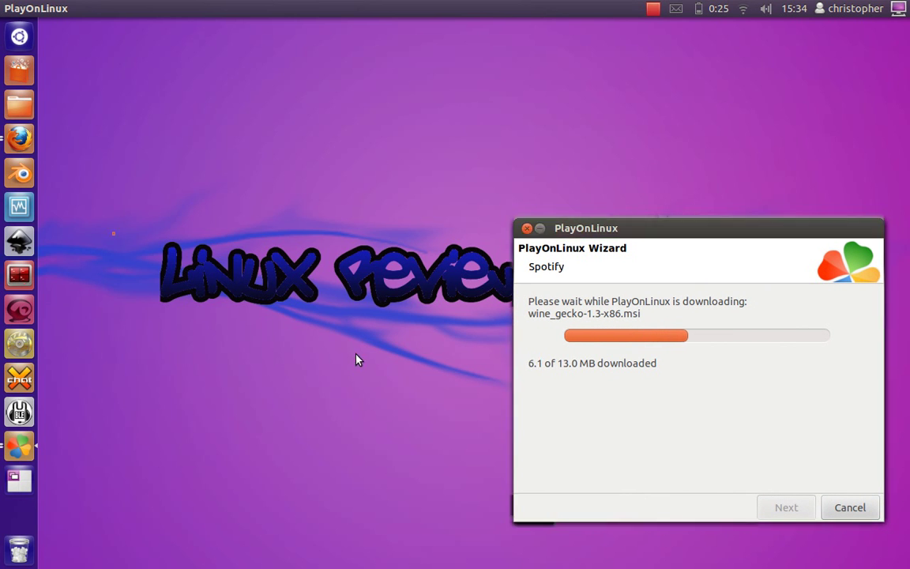
pyautogui.moveTo(112, 231); pyautogui.dragTo(542, 299)
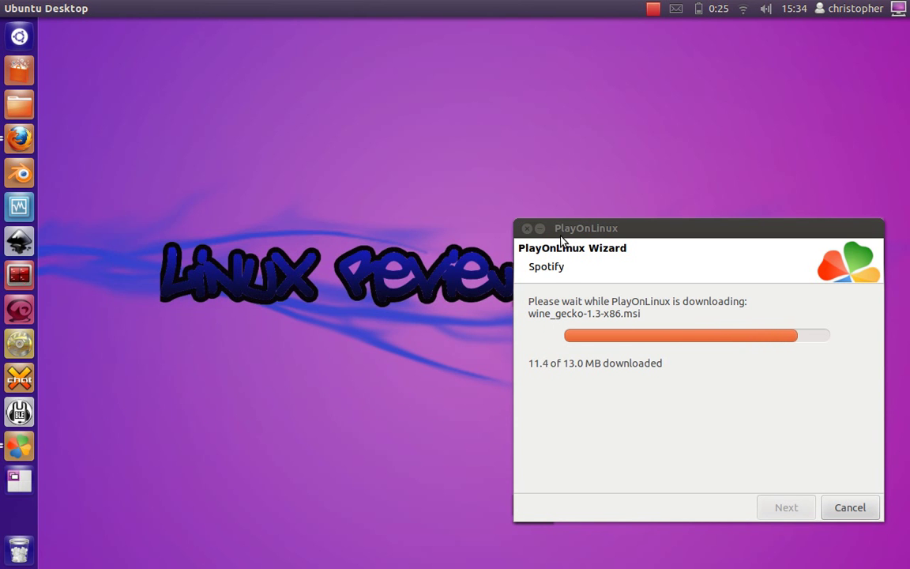
pyautogui.moveTo(562, 229); pyautogui.dragTo(544, 130)
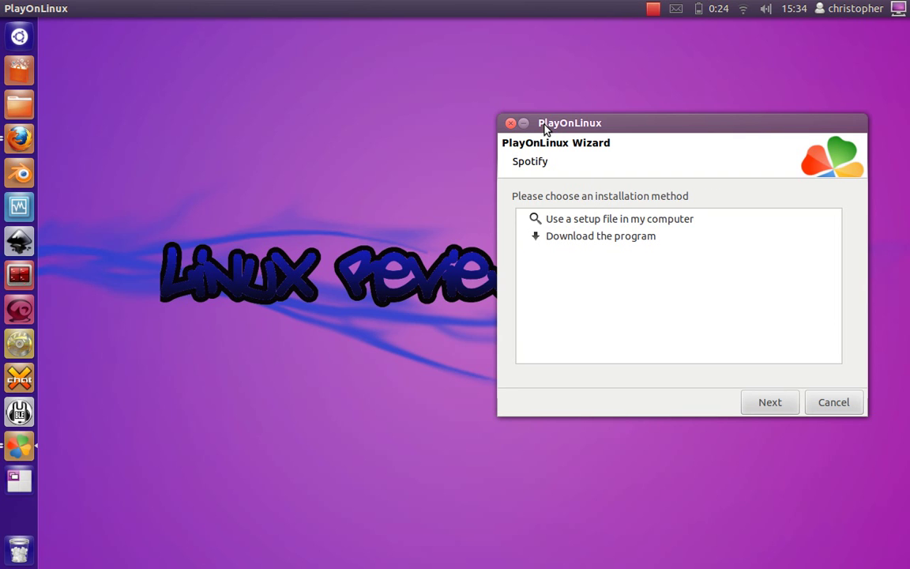
# Step: Centre the wizard and choose installing from a local setup file
pyautogui.moveTo(544, 128); pyautogui.dragTo(335, 138)
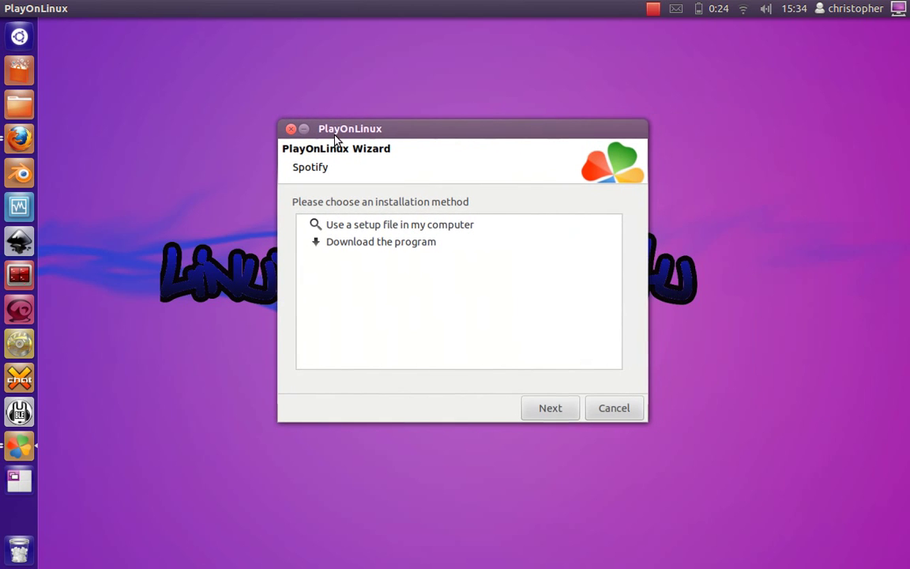
pyautogui.click(361, 227)
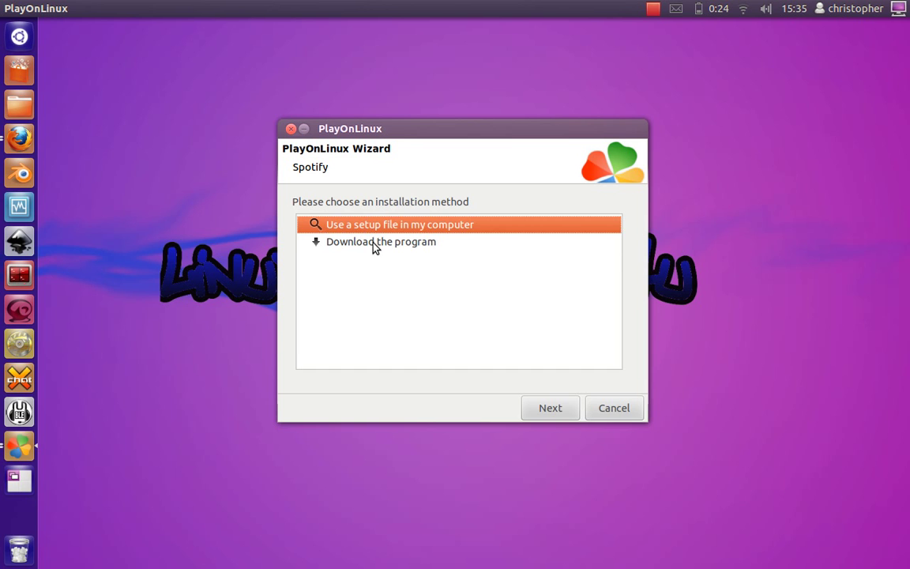
pyautogui.click(374, 244)
pyautogui.click(373, 228)
pyautogui.click(549, 408)
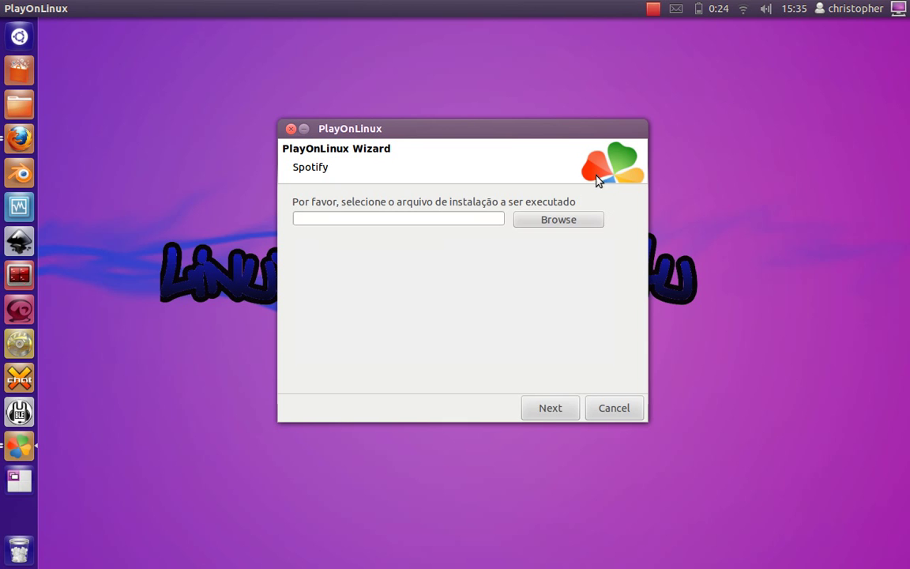
# Step: Pick the downloaded Spotify Installer.exe as the setup file and start the installation
pyautogui.click(565, 219)
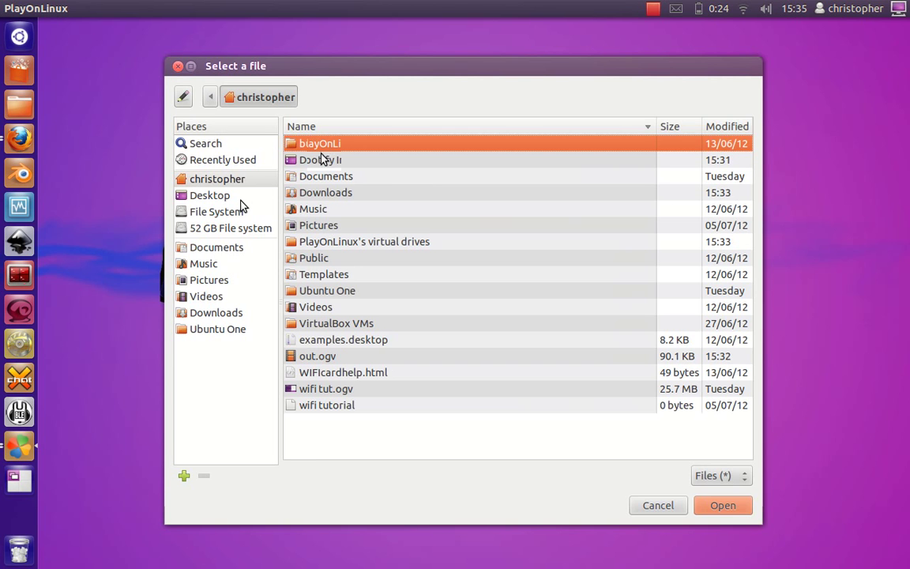
pyautogui.click(324, 162)
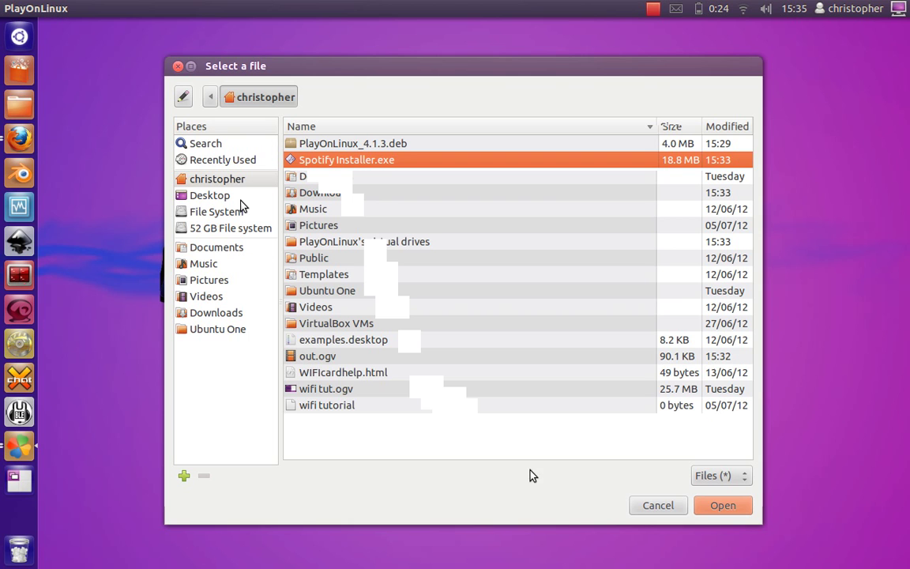
pyautogui.click(719, 505)
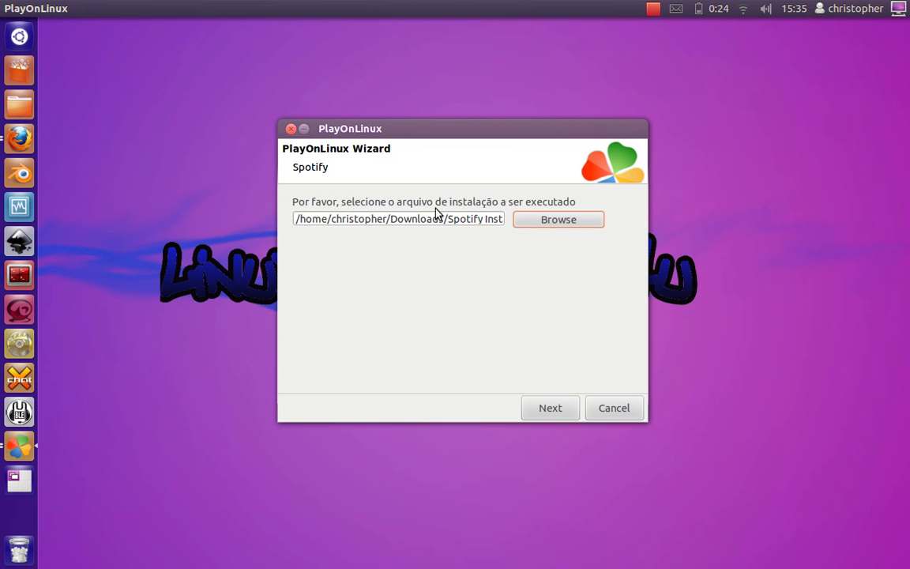
pyautogui.click(541, 406)
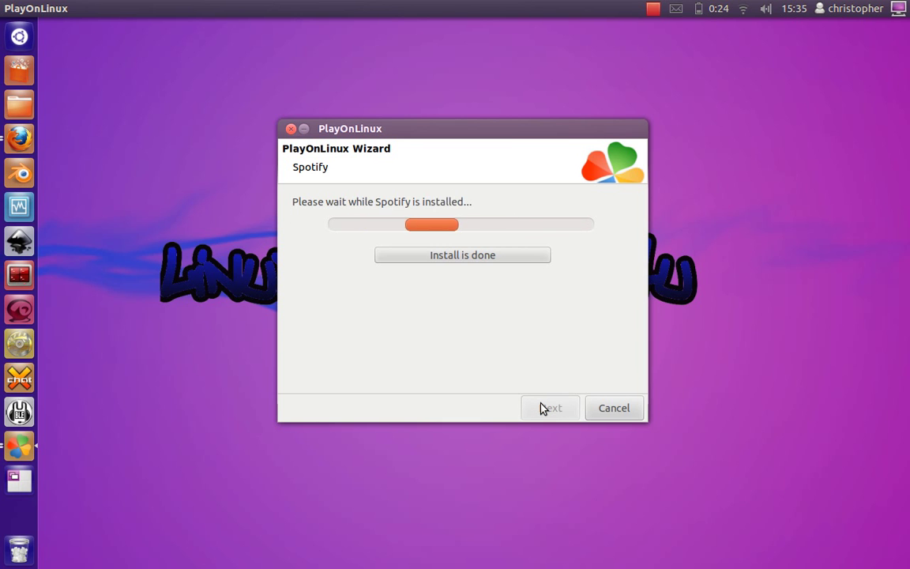
# Step: Move the wizard and Spotify installer windows aside while the installer finishes
pyautogui.moveTo(485, 133); pyautogui.dragTo(731, 44)
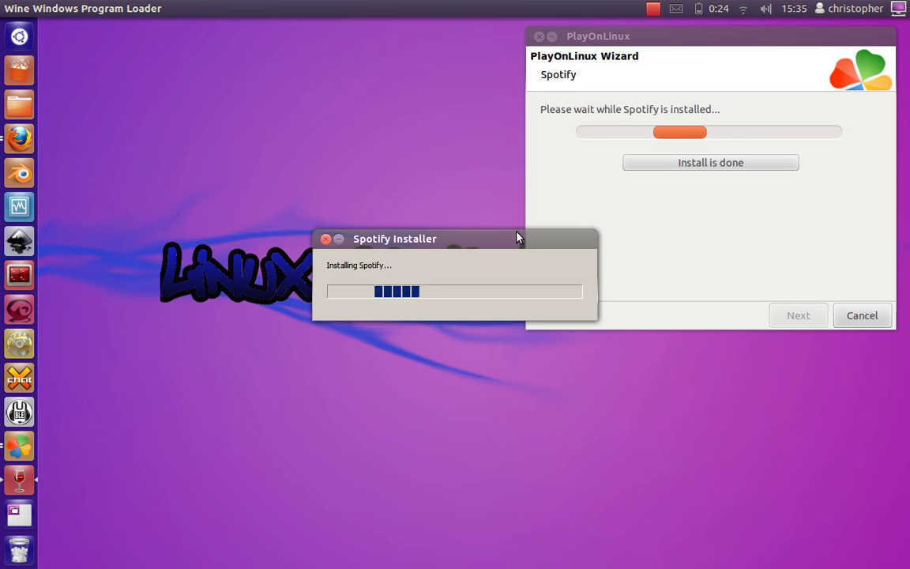
pyautogui.moveTo(518, 236); pyautogui.dragTo(416, 225)
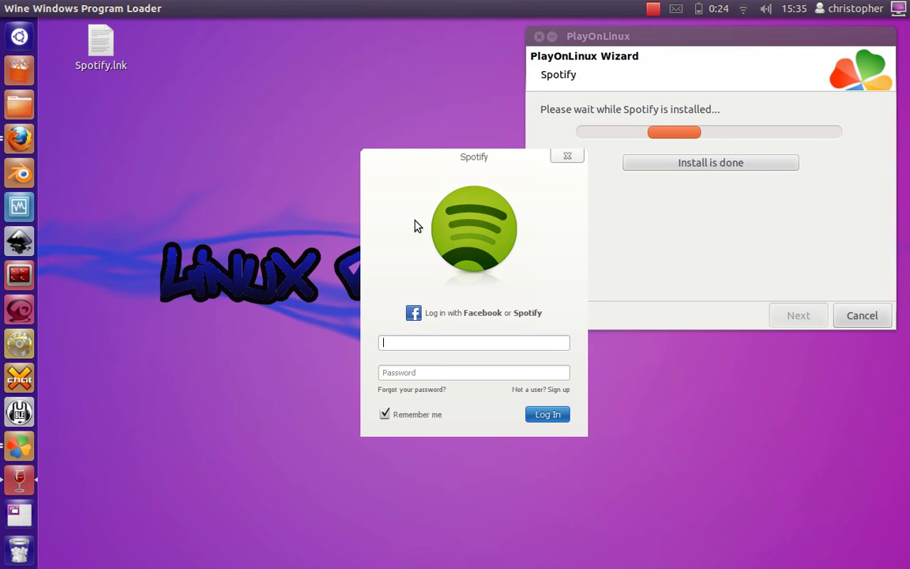
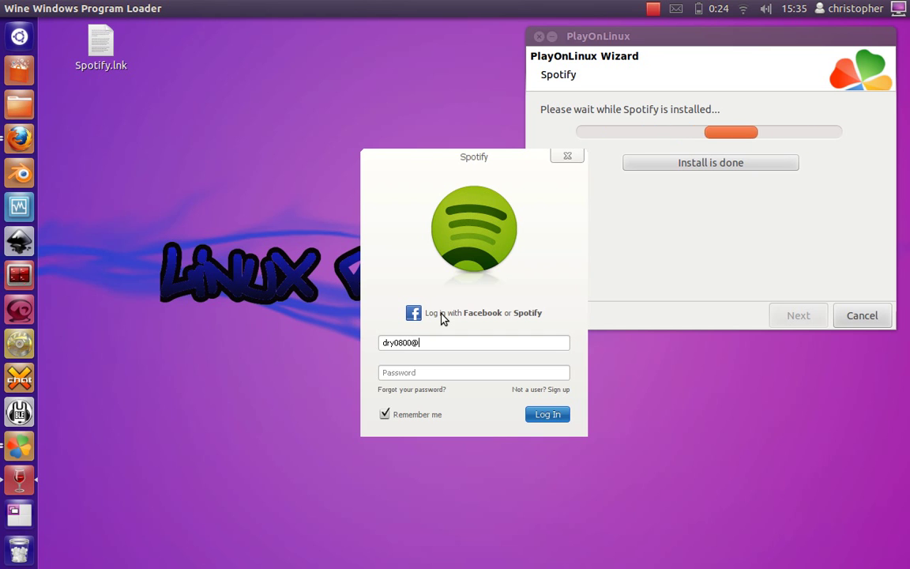
# Step: Log in to Spotify with the account e-mail and password, moving the logging-in window aside
pyautogui.press('Tab')
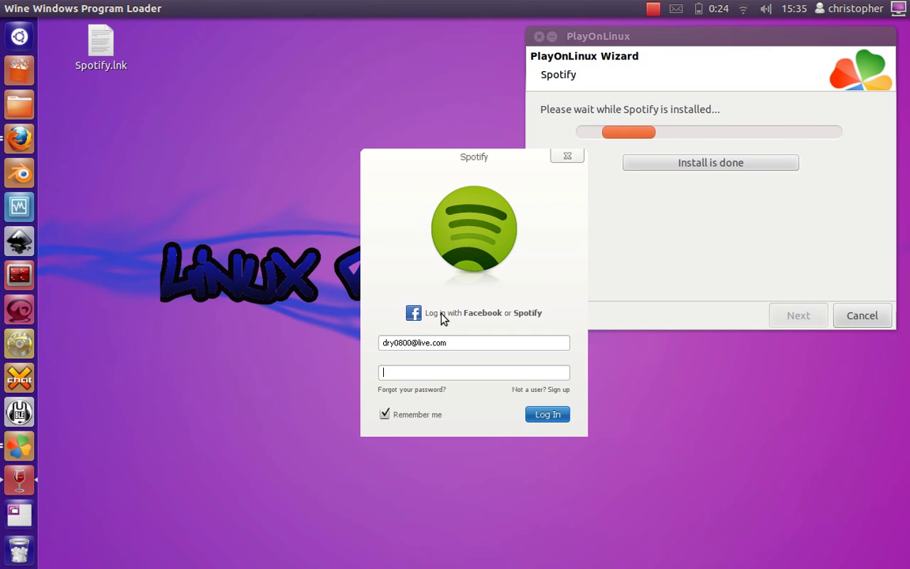
pyautogui.write('*********')
pyautogui.press('Return')
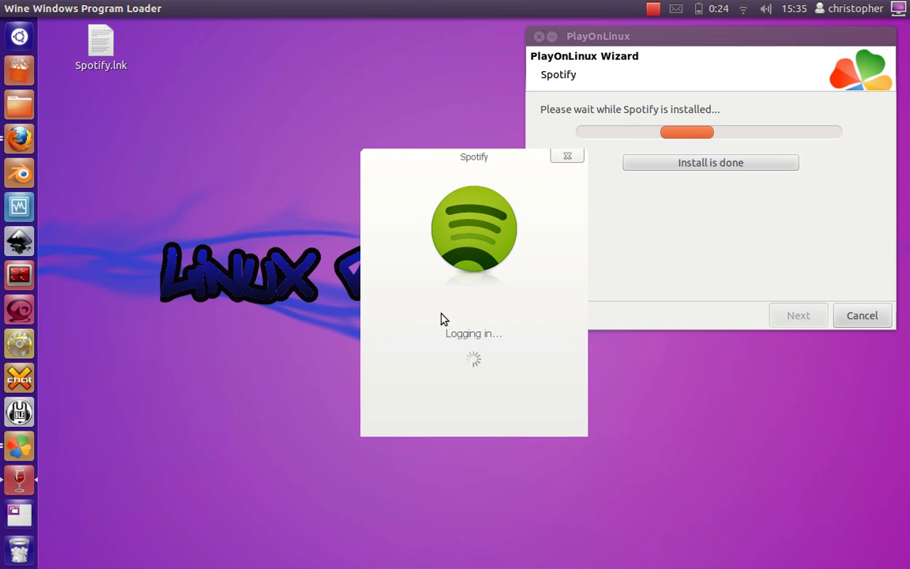
pyautogui.moveTo(390, 173); pyautogui.dragTo(265, 144)
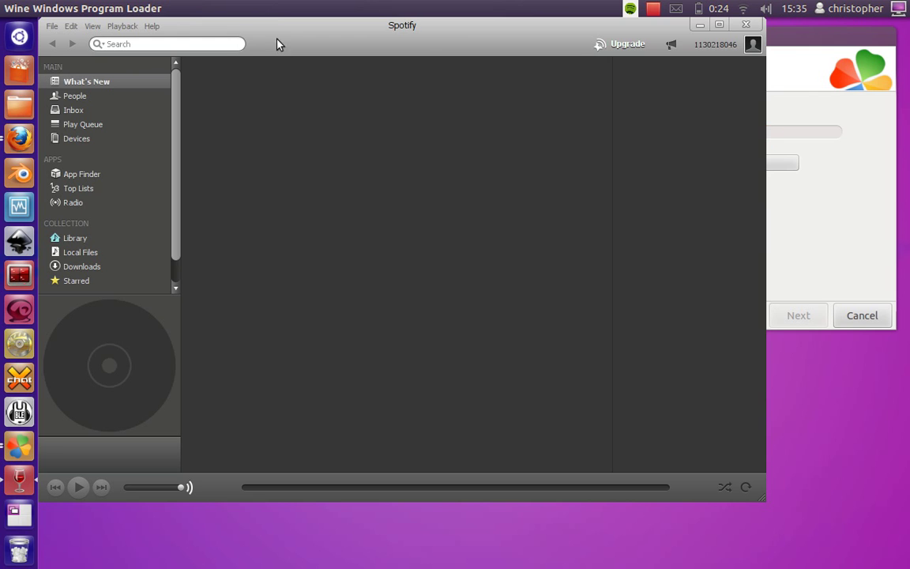
# Step: Bring the PlayOnLinux wizard forward, mark the installation as done, and confirm ending it
pyautogui.moveTo(278, 30); pyautogui.dragTo(300, 68)
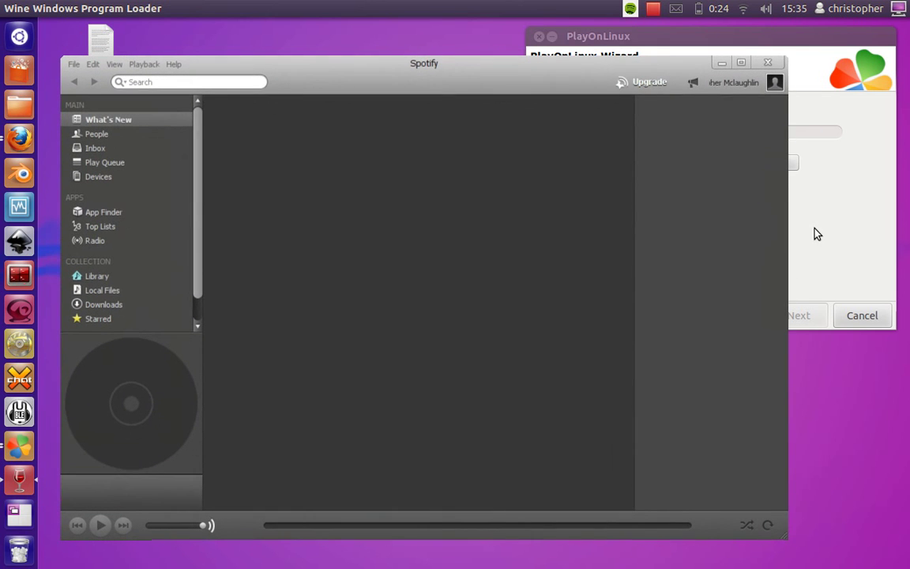
pyautogui.click(816, 235)
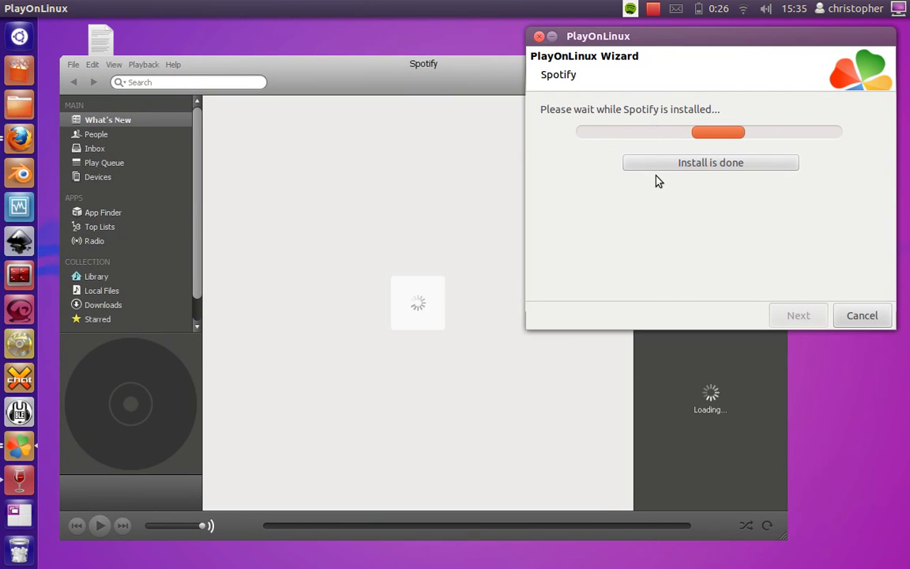
pyautogui.moveTo(594, 43); pyautogui.dragTo(582, 82)
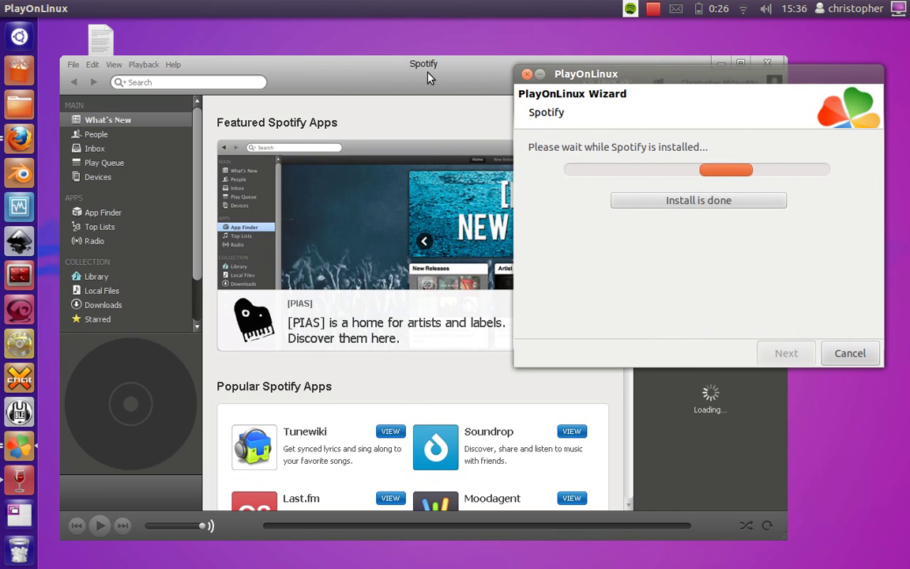
pyautogui.click(679, 202)
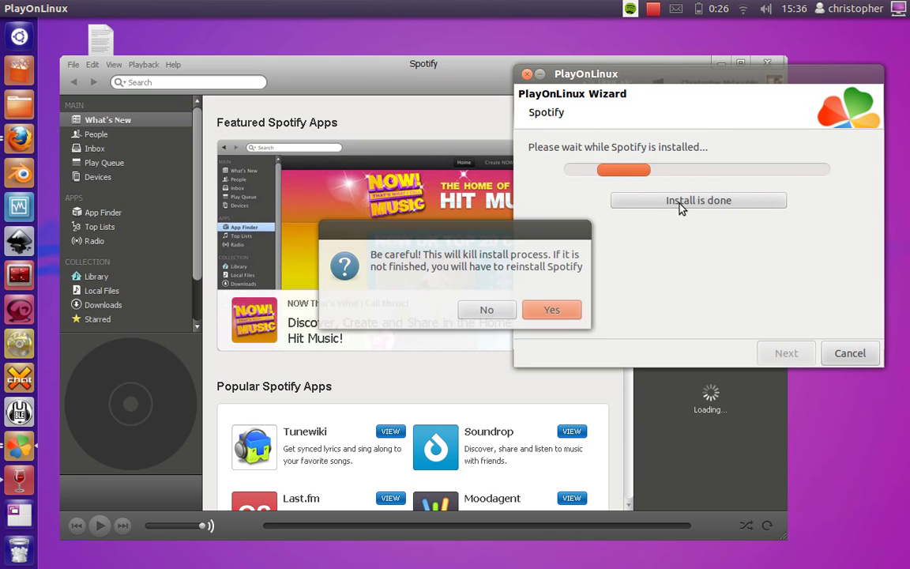
pyautogui.click(552, 312)
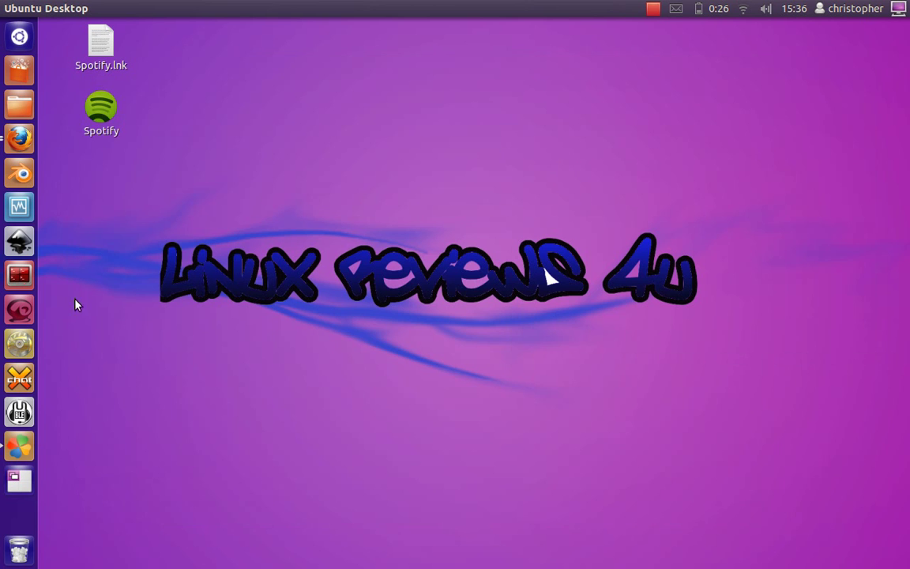
# Step: Relaunch Spotify from its new desktop shortcut
pyautogui.moveTo(81, 94); pyautogui.dragTo(82, 117)
pyautogui.click(100, 113)
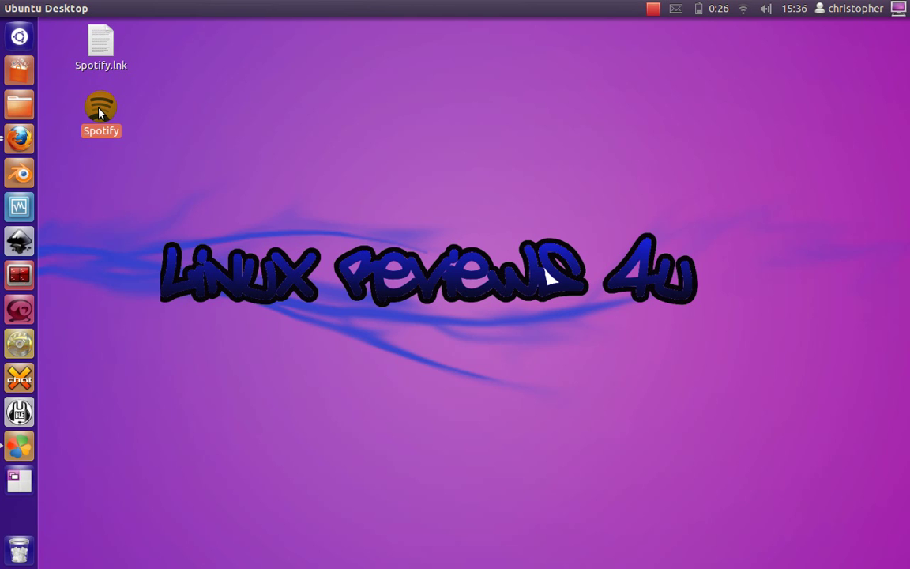
pyautogui.click(111, 296)
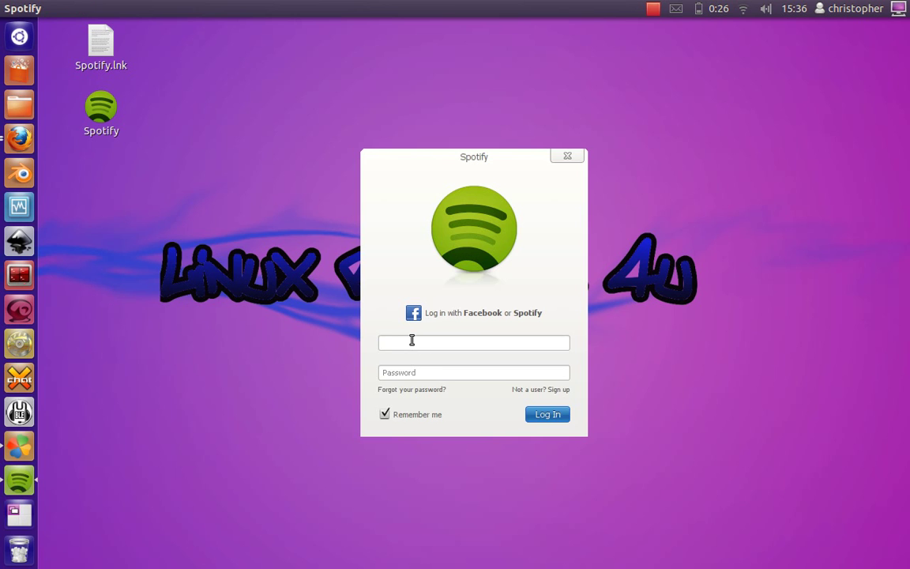
# Step: Log in to Spotify with the account e-mail and password
pyautogui.press('Tab')
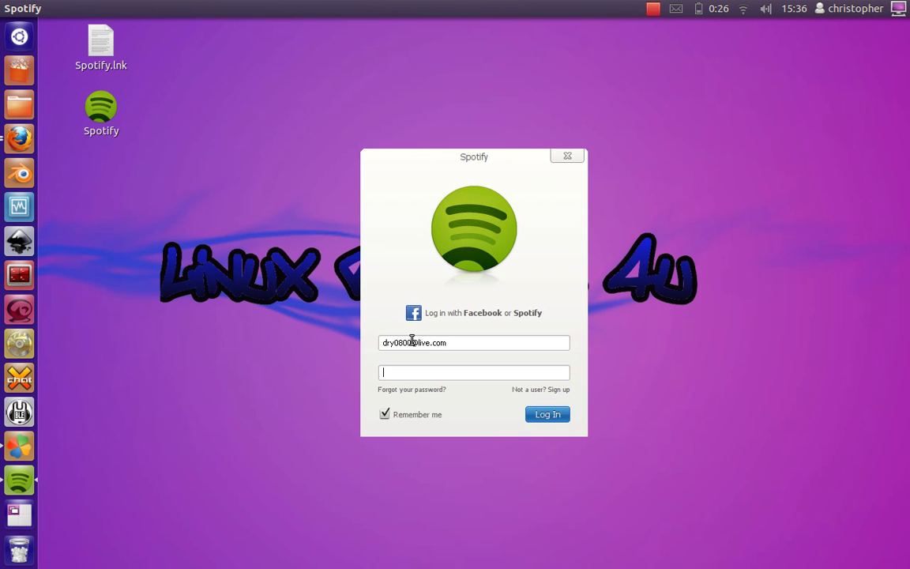
pyautogui.write('******')
pyautogui.press('Return')
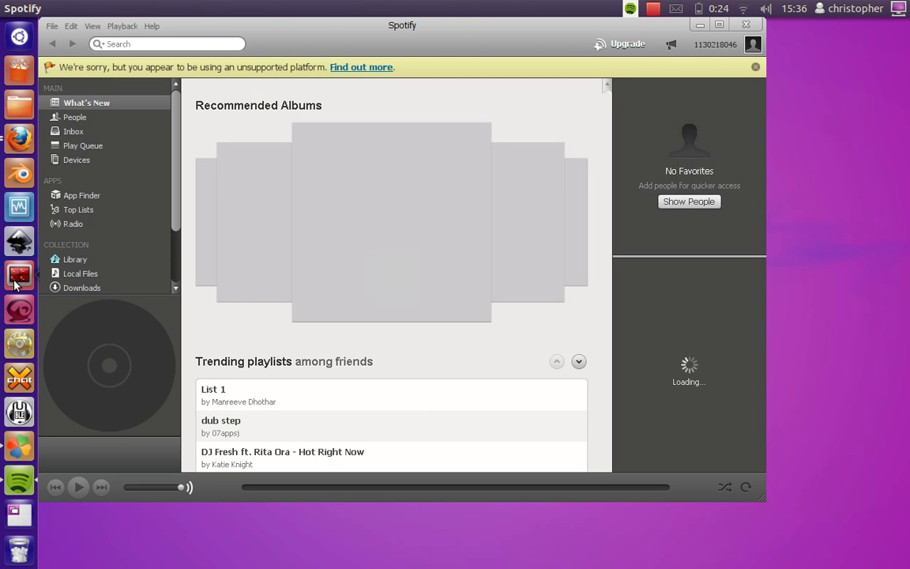
pyautogui.moveTo(330, 26); pyautogui.dragTo(383, 68)
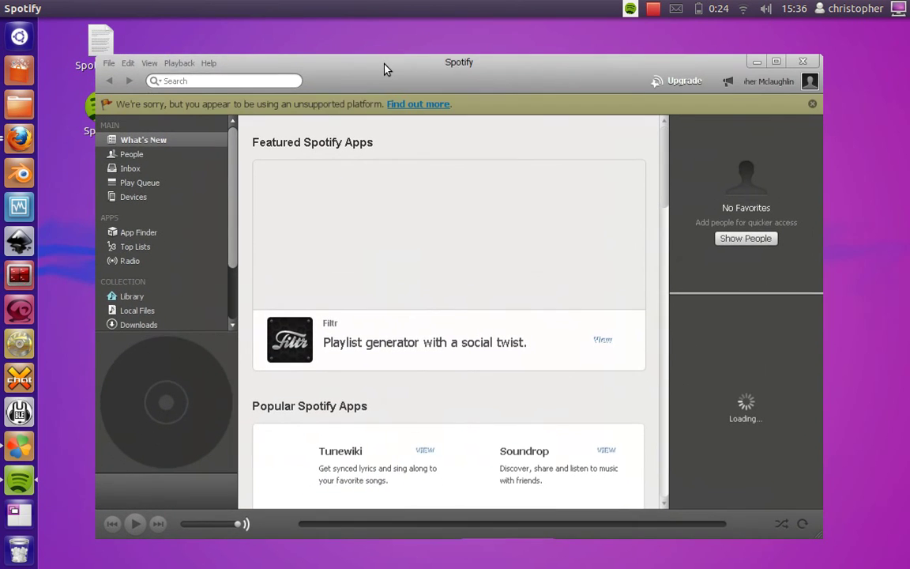
pyautogui.hotkey('ctrl', 'alt', 't')
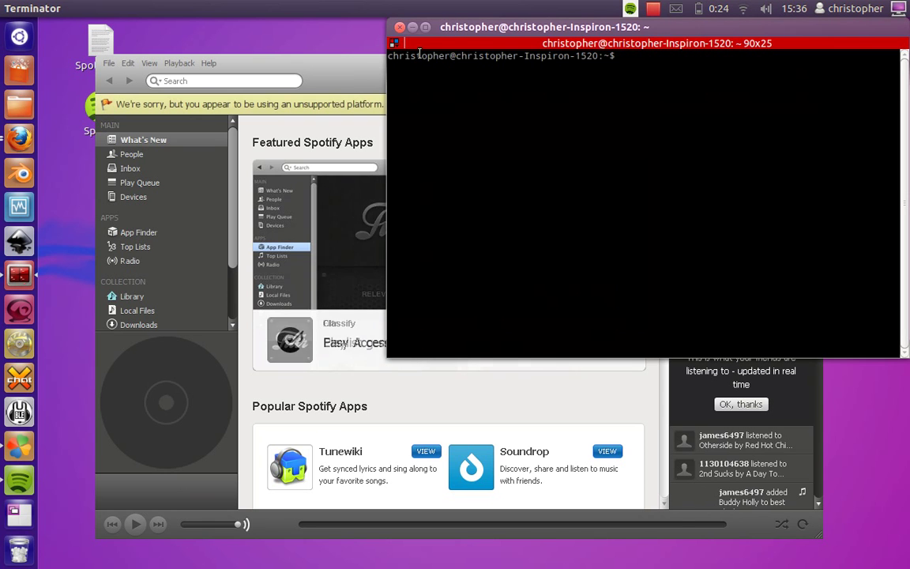
pyautogui.click(400, 27)
pyautogui.moveTo(378, 77); pyautogui.dragTo(389, 66)
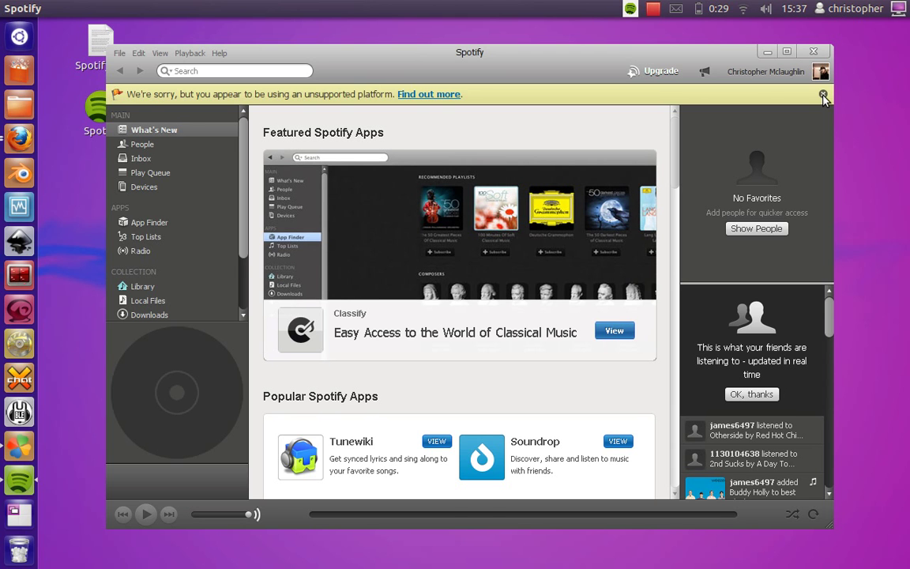
# Step: Dismiss the unsupported-platform notice, search for 'lonely day', then close the Spotify window
pyautogui.click(823, 95)
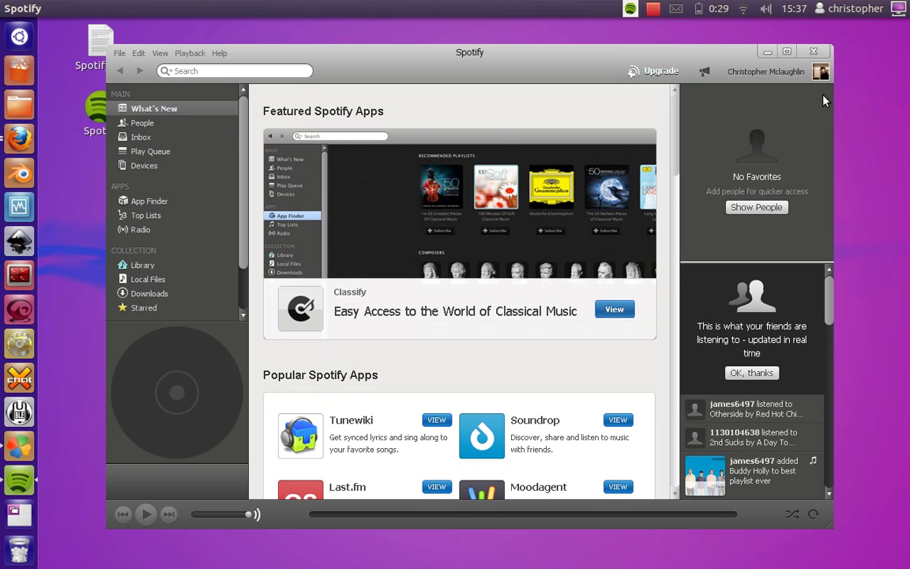
pyautogui.click(212, 71)
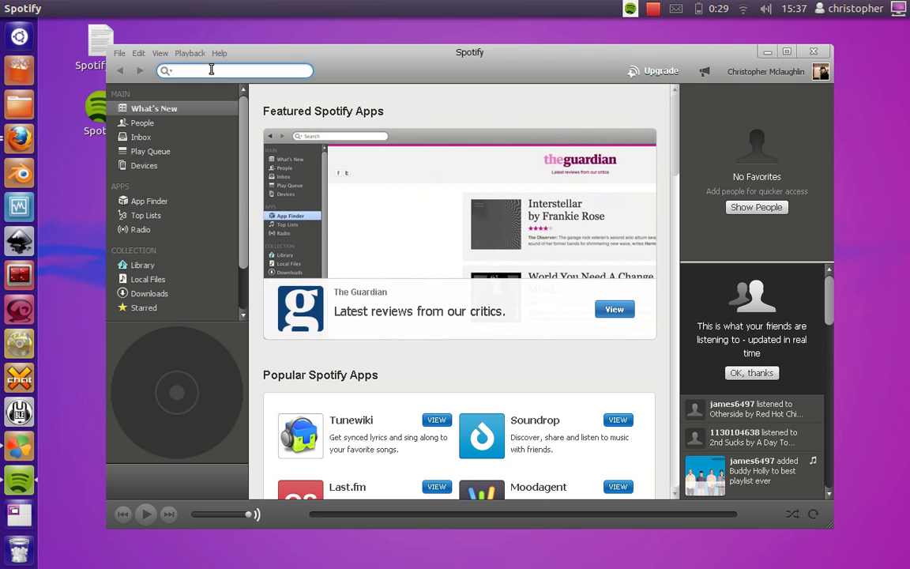
pyautogui.write('lonely ')
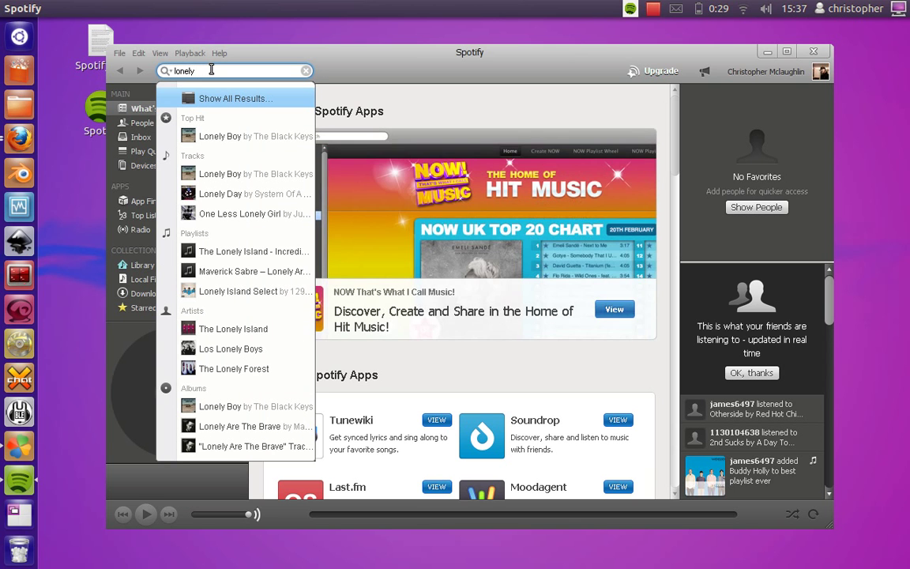
pyautogui.write('day')
pyautogui.press('Return')
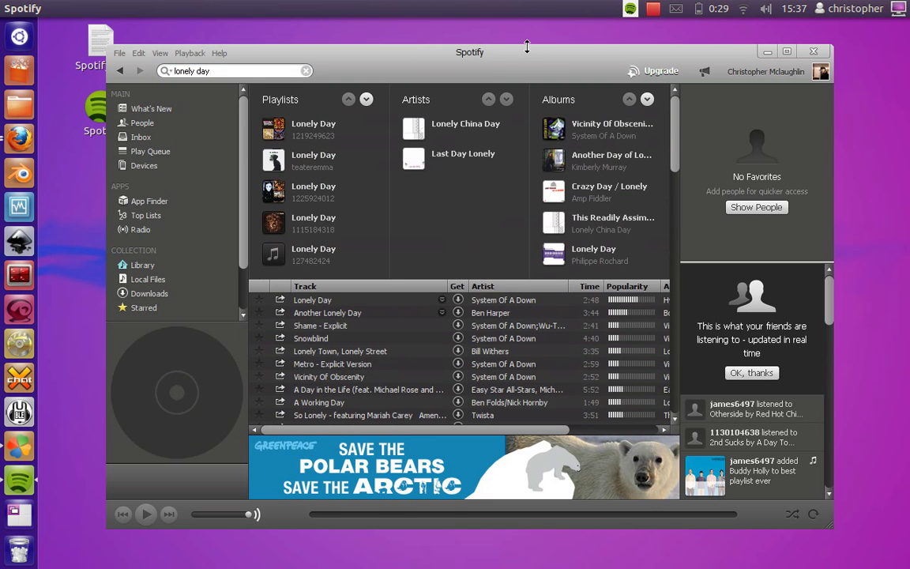
pyautogui.moveTo(527, 59); pyautogui.dragTo(525, 50)
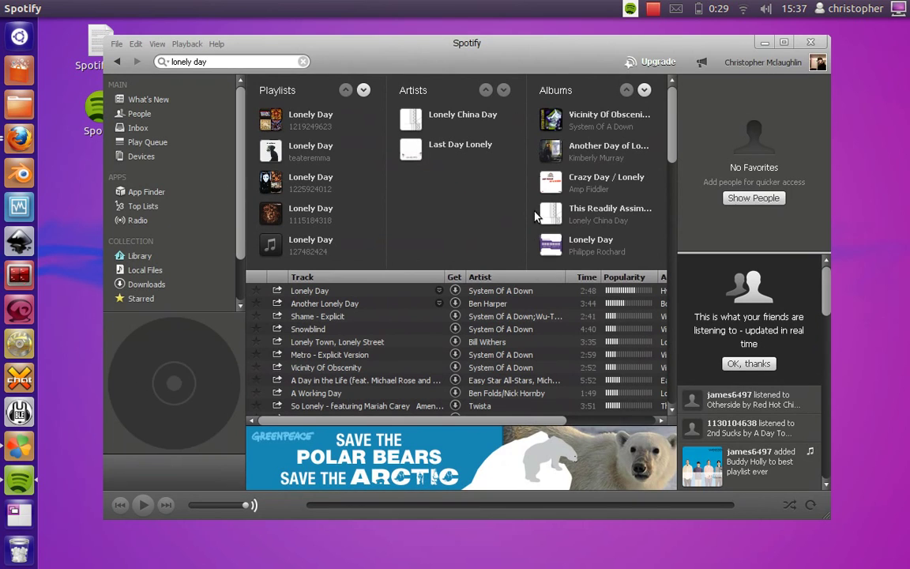
pyautogui.click(810, 41)
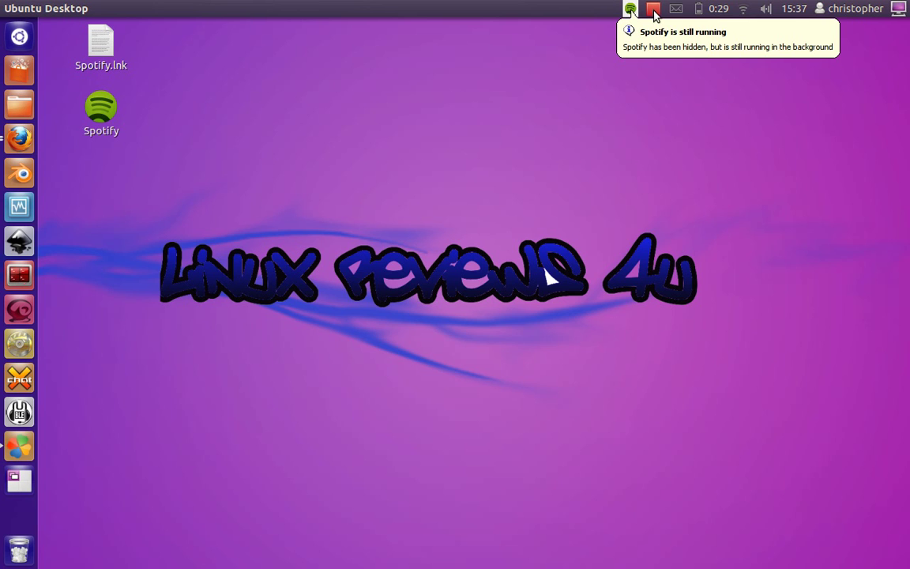
# Step: Open the screen recorder's menu showing Stop and Pause in the top panel
pyautogui.click(654, 10)
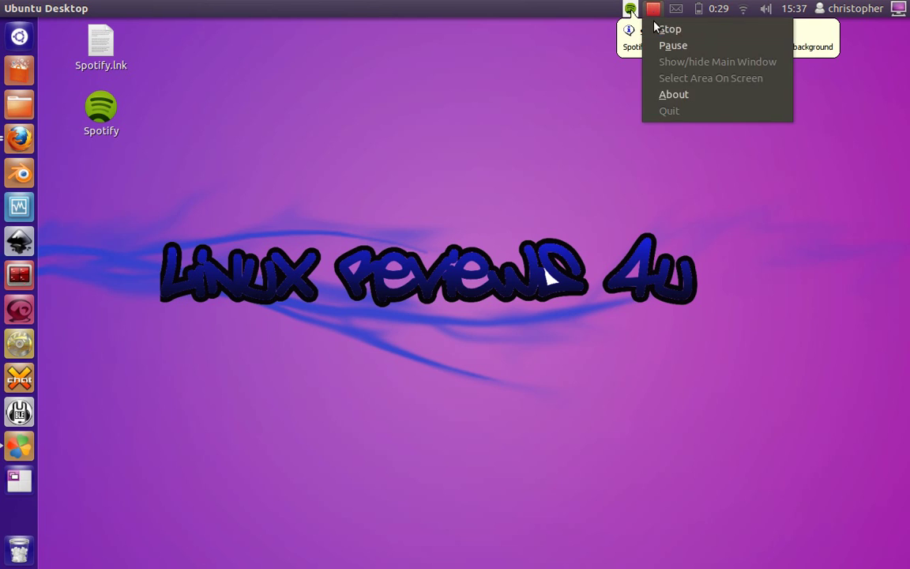